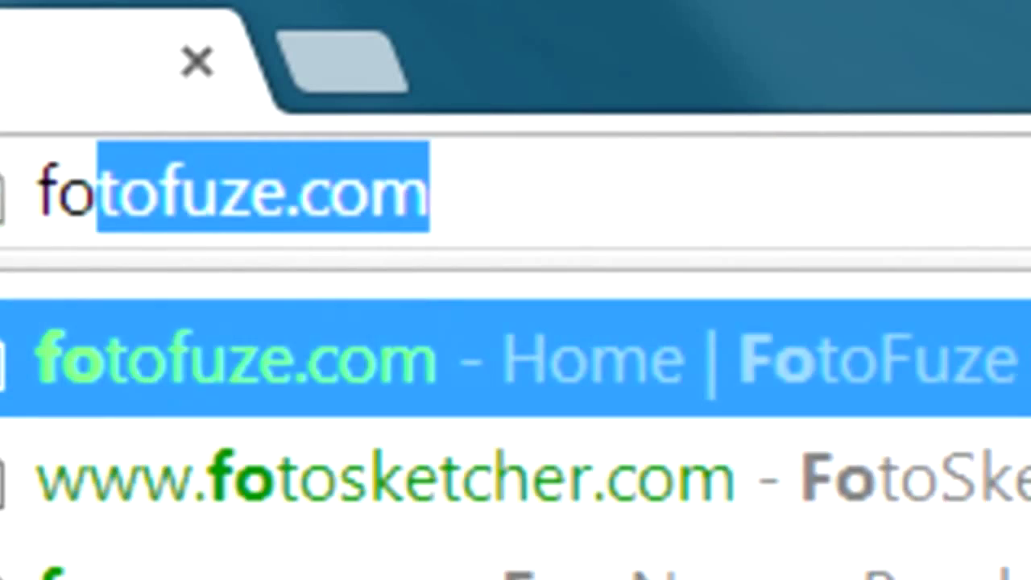
- Enter fotofuze.com in the Chrome address bar
{"action": "type", "text": "to"}
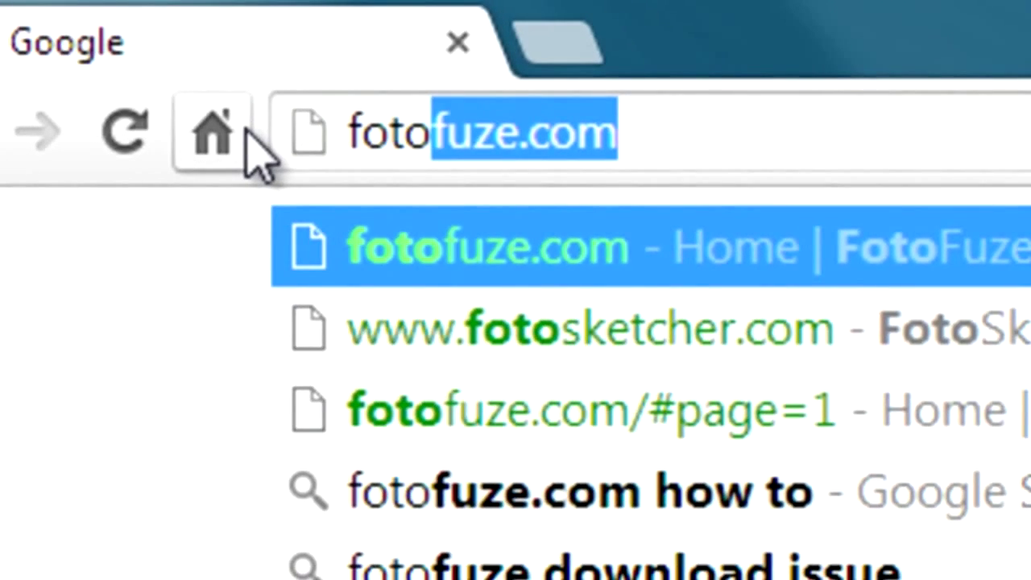
{"action": "type", "text": "fuze.com"}
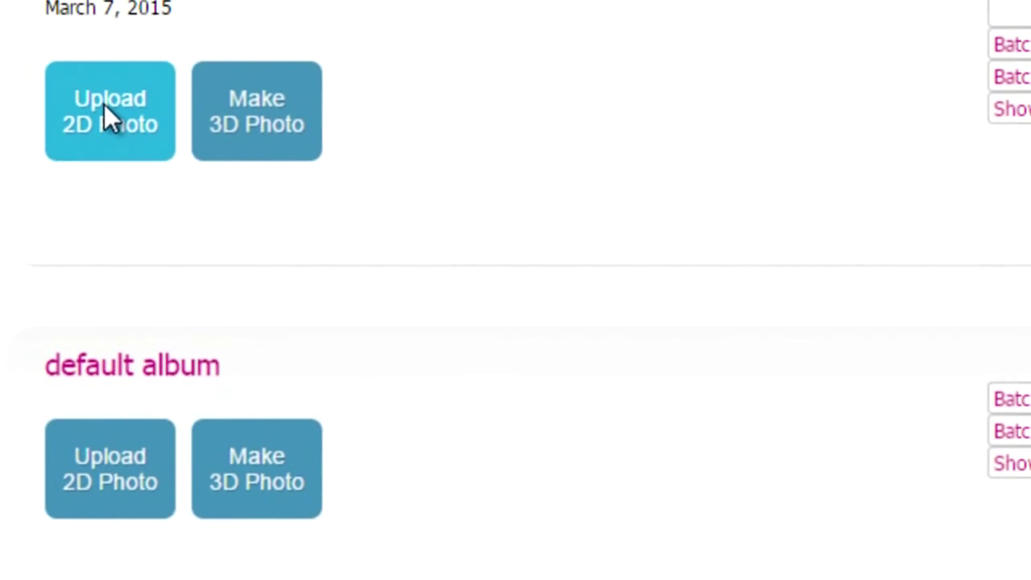
- Start a 2D photo upload to the top album and bring up the file picker
{"action": "left_click", "coordinate": [104, 104]}
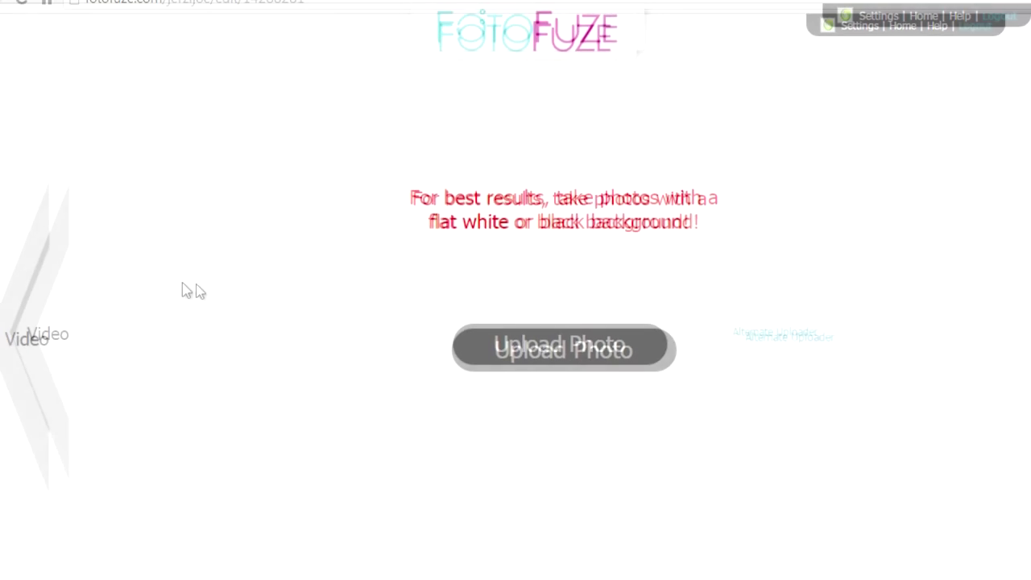
{"action": "left_click", "coordinate": [528, 321]}
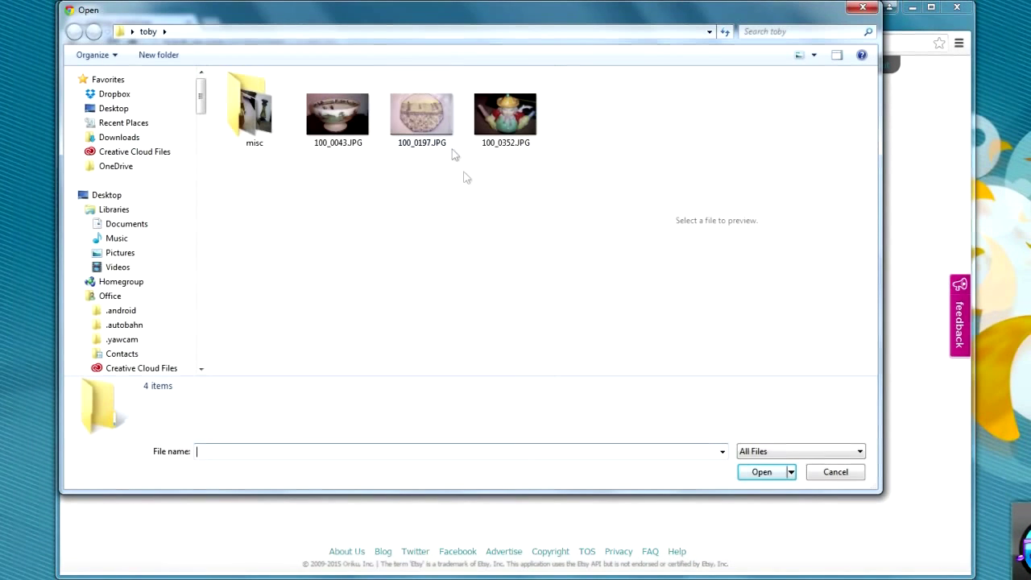
- Load the octagonal plate photo 100_0197.JPG into the editor
{"action": "left_click", "coordinate": [424, 106]}
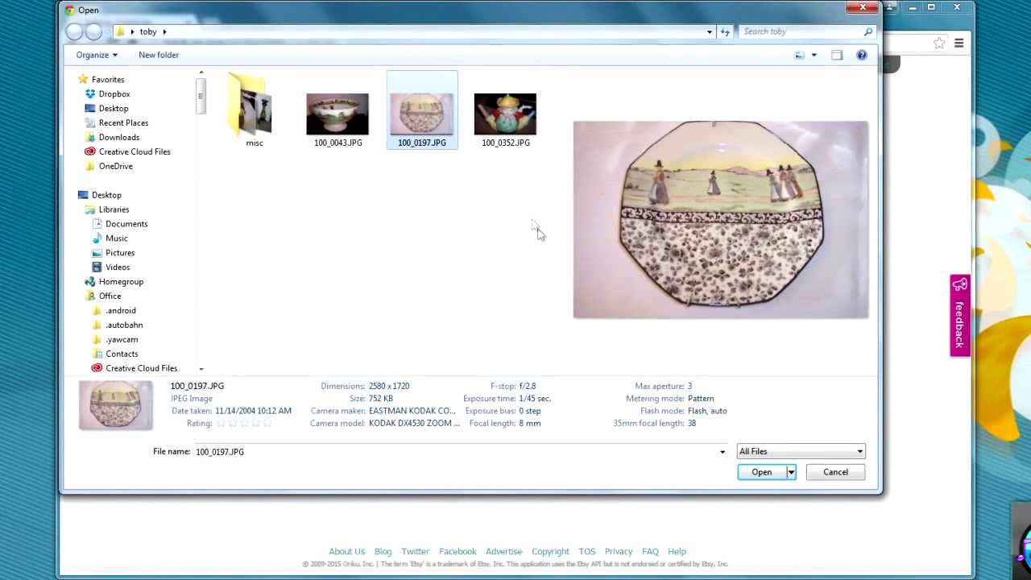
{"action": "left_click", "coordinate": [744, 473]}
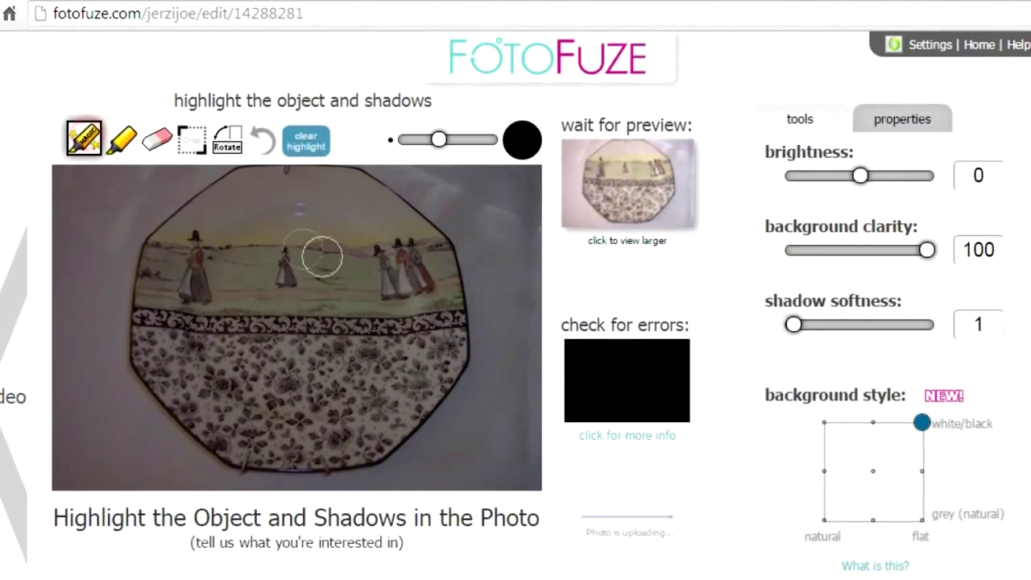
- Highlight the plate's centre, upper-left edge and dark right-side shadow with magic and pencil highlighters
{"action": "mouse_move", "coordinate": [322, 257]}
{"action": "left_mouse_down"}
{"action": "mouse_move", "coordinate": [342, 310]}
{"action": "mouse_move", "coordinate": [224, 390]}
{"action": "mouse_move", "coordinate": [322, 415]}
{"action": "mouse_move", "coordinate": [395, 355]}
{"action": "mouse_move", "coordinate": [387, 266]}
{"action": "mouse_move", "coordinate": [282, 211]}
{"action": "mouse_move", "coordinate": [217, 201]}
{"action": "mouse_move", "coordinate": [189, 209]}
{"action": "mouse_move", "coordinate": [306, 315]}
{"action": "mouse_move", "coordinate": [323, 380]}
{"action": "mouse_move", "coordinate": [208, 177]}
{"action": "left_mouse_up"}
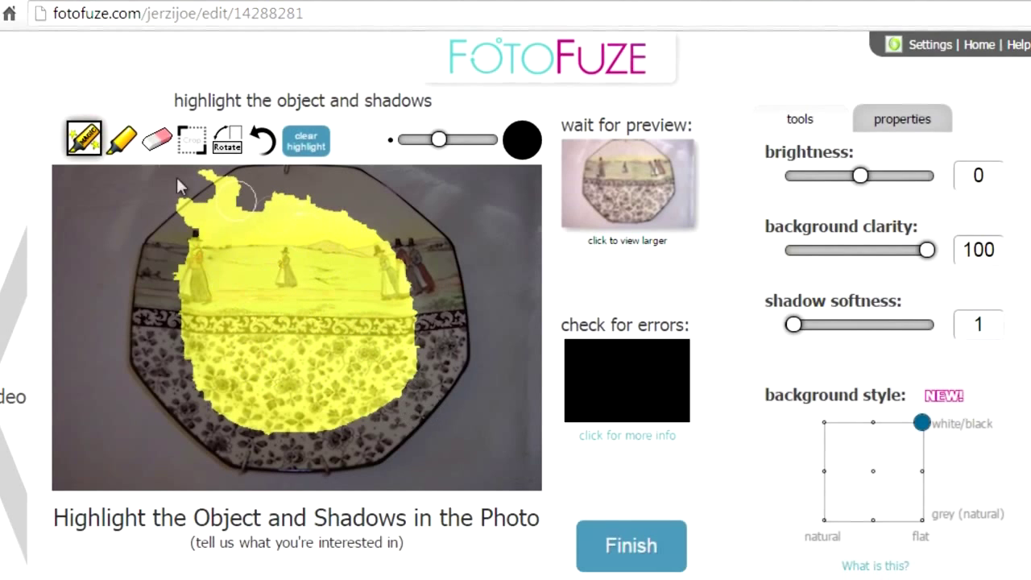
{"action": "left_click", "coordinate": [116, 145]}
{"action": "mouse_move", "coordinate": [198, 207]}
{"action": "left_mouse_down"}
{"action": "mouse_move", "coordinate": [151, 274]}
{"action": "mouse_move", "coordinate": [153, 363]}
{"action": "mouse_move", "coordinate": [173, 406]}
{"action": "mouse_move", "coordinate": [226, 447]}
{"action": "mouse_move", "coordinate": [310, 464]}
{"action": "mouse_move", "coordinate": [399, 447]}
{"action": "mouse_move", "coordinate": [459, 378]}
{"action": "mouse_move", "coordinate": [471, 306]}
{"action": "mouse_move", "coordinate": [451, 242]}
{"action": "mouse_move", "coordinate": [375, 185]}
{"action": "mouse_move", "coordinate": [193, 184]}
{"action": "mouse_move", "coordinate": [161, 206]}
{"action": "mouse_move", "coordinate": [367, 211]}
{"action": "left_mouse_up"}
{"action": "mouse_move", "coordinate": [236, 203]}
{"action": "left_mouse_down"}
{"action": "mouse_move", "coordinate": [394, 242]}
{"action": "mouse_move", "coordinate": [423, 290]}
{"action": "left_mouse_up"}
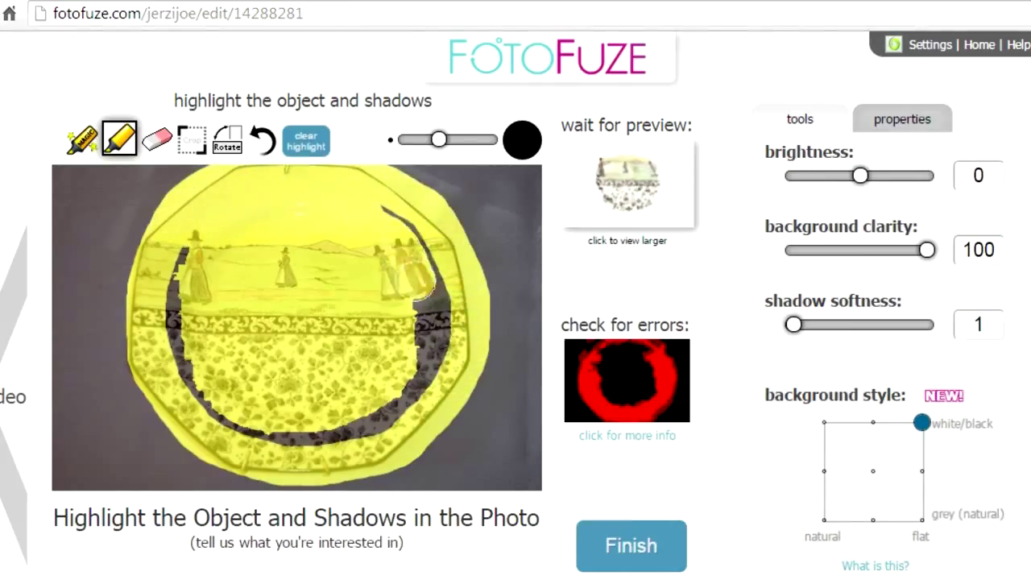
{"action": "mouse_move", "coordinate": [428, 250]}
{"action": "left_mouse_down"}
{"action": "mouse_move", "coordinate": [439, 355]}
{"action": "mouse_move", "coordinate": [397, 408]}
{"action": "mouse_move", "coordinate": [346, 439]}
{"action": "mouse_move", "coordinate": [274, 439]}
{"action": "mouse_move", "coordinate": [186, 378]}
{"action": "mouse_move", "coordinate": [173, 310]}
{"action": "mouse_move", "coordinate": [179, 250]}
{"action": "left_mouse_up"}
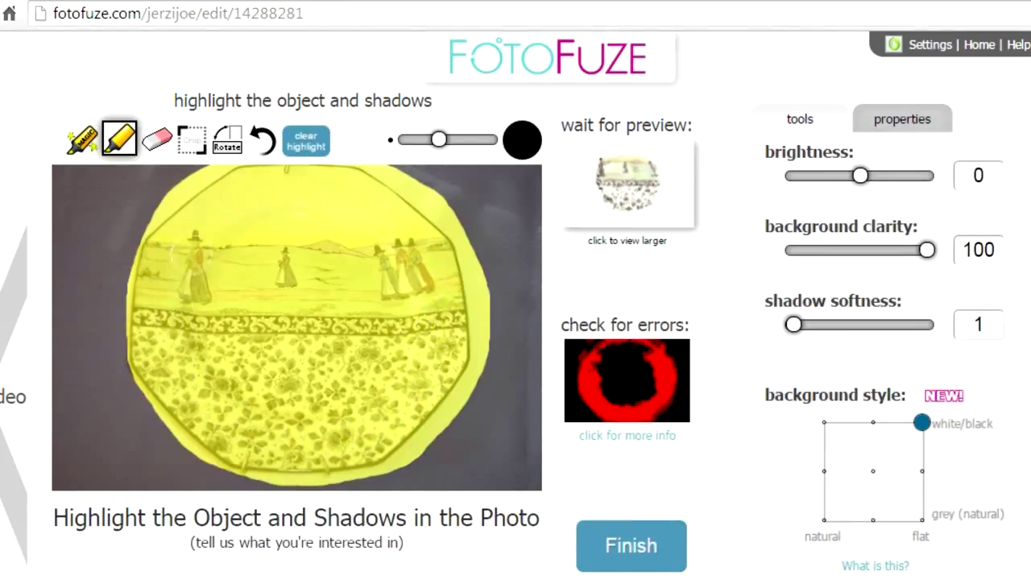
{"action": "left_click", "coordinate": [145, 139]}
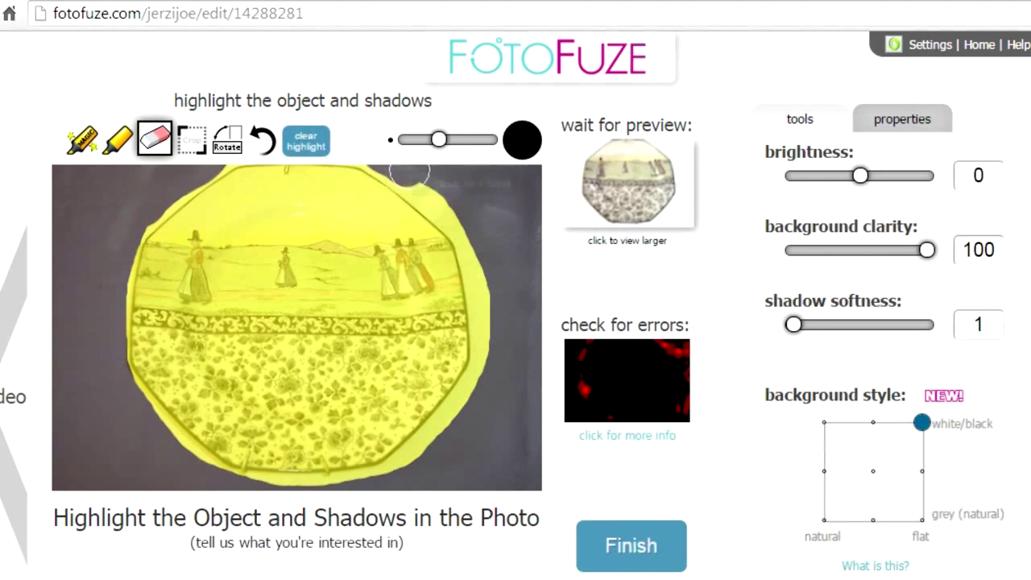
- Erase highlight spilling past the plate's right rim and submit the plate with brightness -30
{"action": "mouse_move", "coordinate": [410, 172]}
{"action": "left_mouse_down"}
{"action": "mouse_move", "coordinate": [479, 223]}
{"action": "mouse_move", "coordinate": [505, 326]}
{"action": "left_mouse_up"}
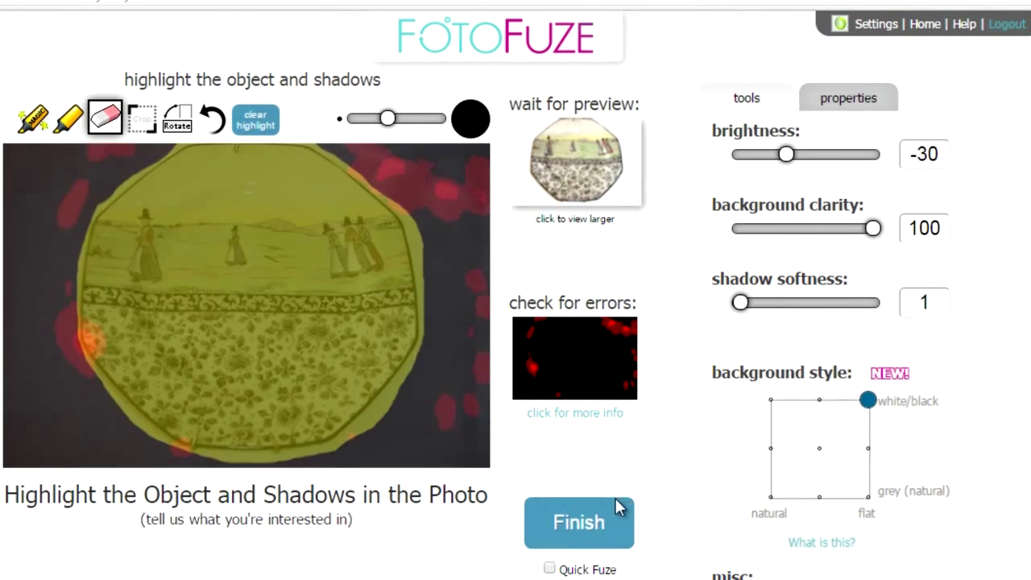
{"action": "left_click", "coordinate": [595, 516]}
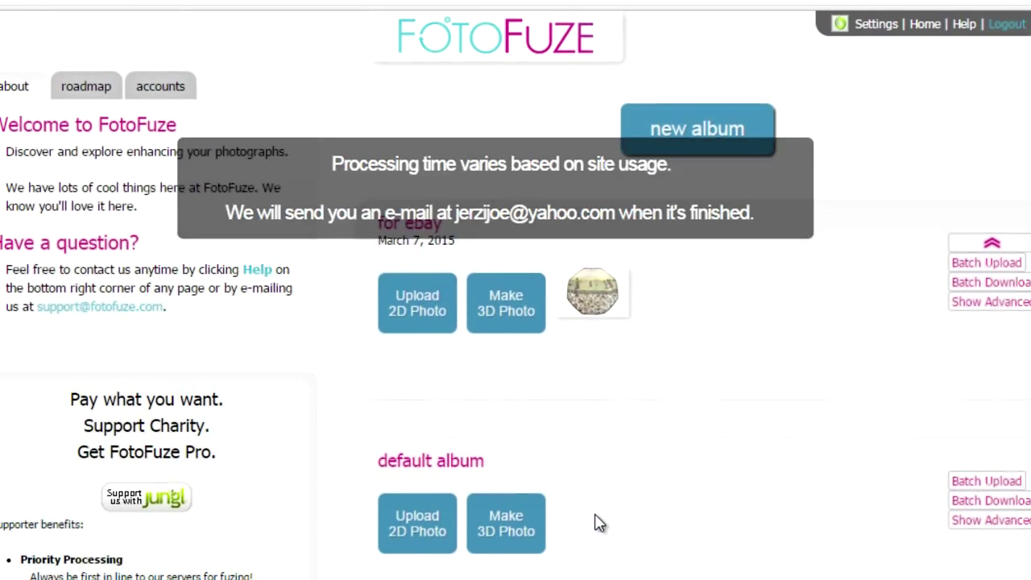
- Download the finished white-background plate photo at Large size
{"action": "left_click", "coordinate": [596, 298]}
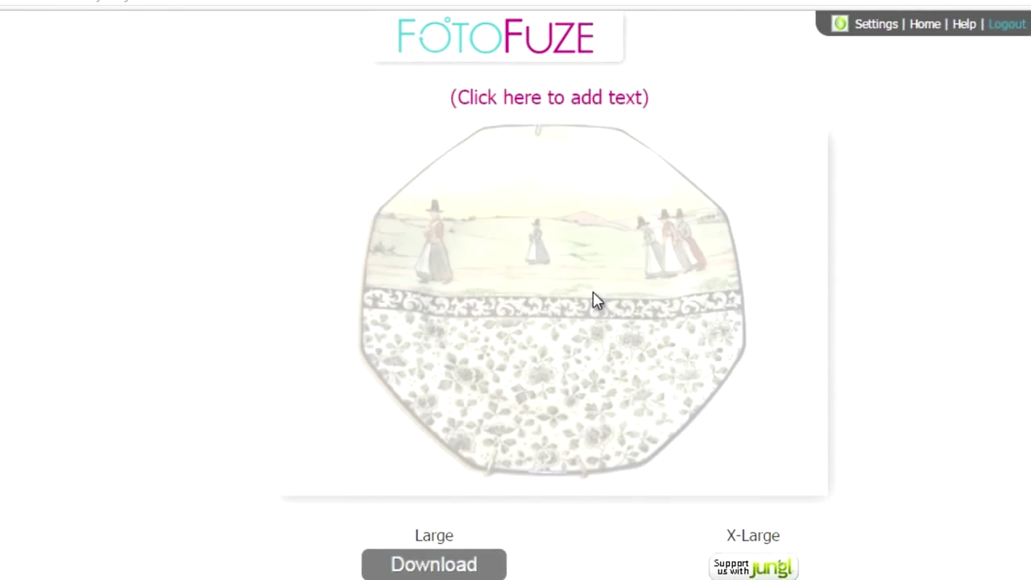
{"action": "scroll", "coordinate": [596, 301], "scroll_direction": "down", "scroll_amount": 1}
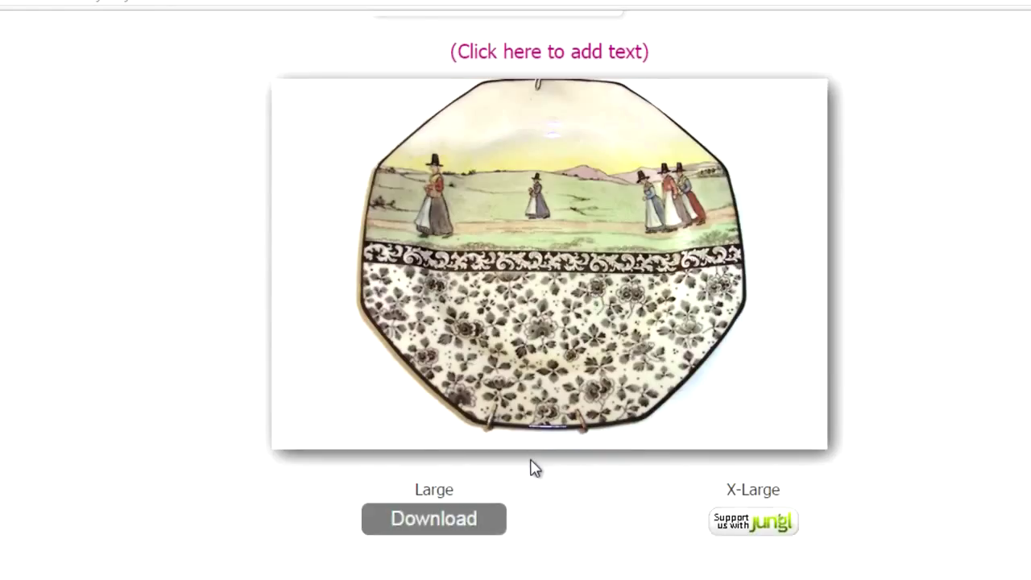
{"action": "left_click", "coordinate": [469, 514]}
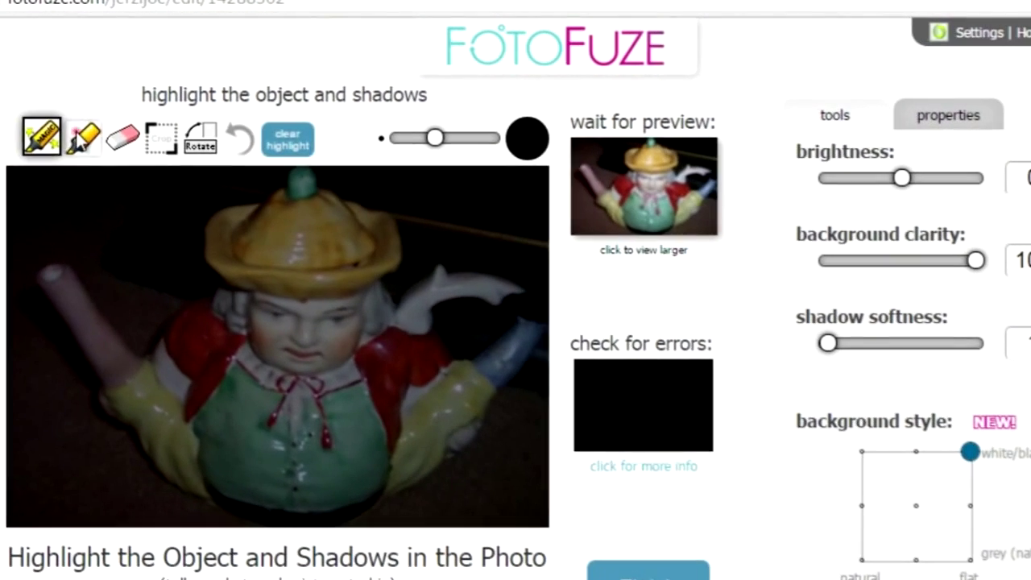
- Pencil-highlight the jug's spout and the hat's left side down to the shoulder
{"action": "left_click", "coordinate": [26, 121]}
{"action": "mouse_move", "coordinate": [58, 278]}
{"action": "left_mouse_down"}
{"action": "mouse_move", "coordinate": [141, 433]}
{"action": "mouse_move", "coordinate": [298, 206]}
{"action": "mouse_move", "coordinate": [270, 246]}
{"action": "left_mouse_up"}
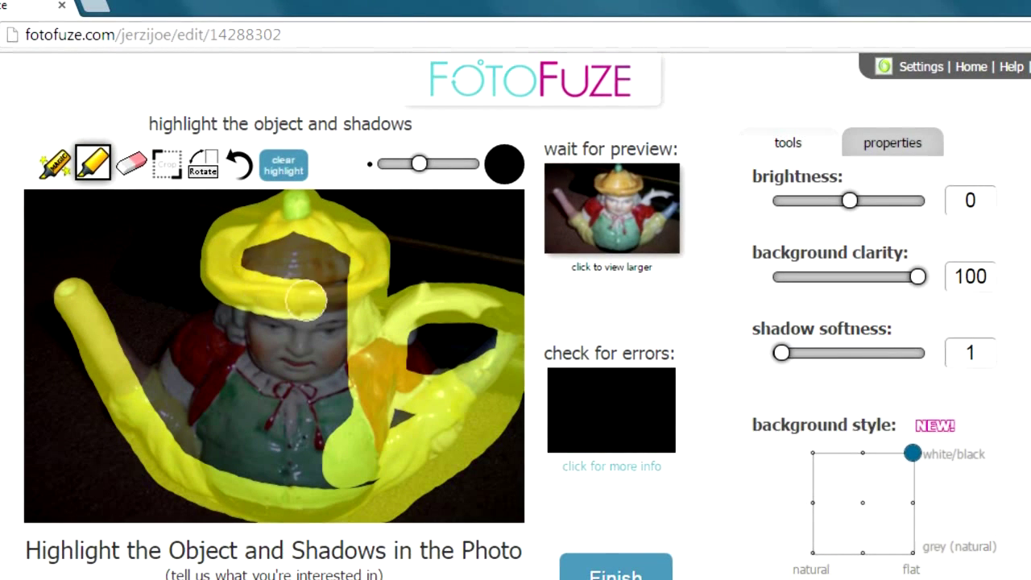
{"action": "mouse_move", "coordinate": [309, 280]}
{"action": "left_mouse_down"}
{"action": "mouse_move", "coordinate": [185, 344]}
{"action": "mouse_move", "coordinate": [153, 427]}
{"action": "mouse_move", "coordinate": [314, 483]}
{"action": "mouse_move", "coordinate": [395, 463]}
{"action": "mouse_move", "coordinate": [395, 417]}
{"action": "mouse_move", "coordinate": [343, 342]}
{"action": "mouse_move", "coordinate": [330, 430]}
{"action": "mouse_move", "coordinate": [161, 411]}
{"action": "mouse_move", "coordinate": [257, 338]}
{"action": "mouse_move", "coordinate": [327, 321]}
{"action": "mouse_move", "coordinate": [306, 427]}
{"action": "mouse_move", "coordinate": [234, 423]}
{"action": "mouse_move", "coordinate": [185, 380]}
{"action": "mouse_move", "coordinate": [268, 397]}
{"action": "left_mouse_up"}
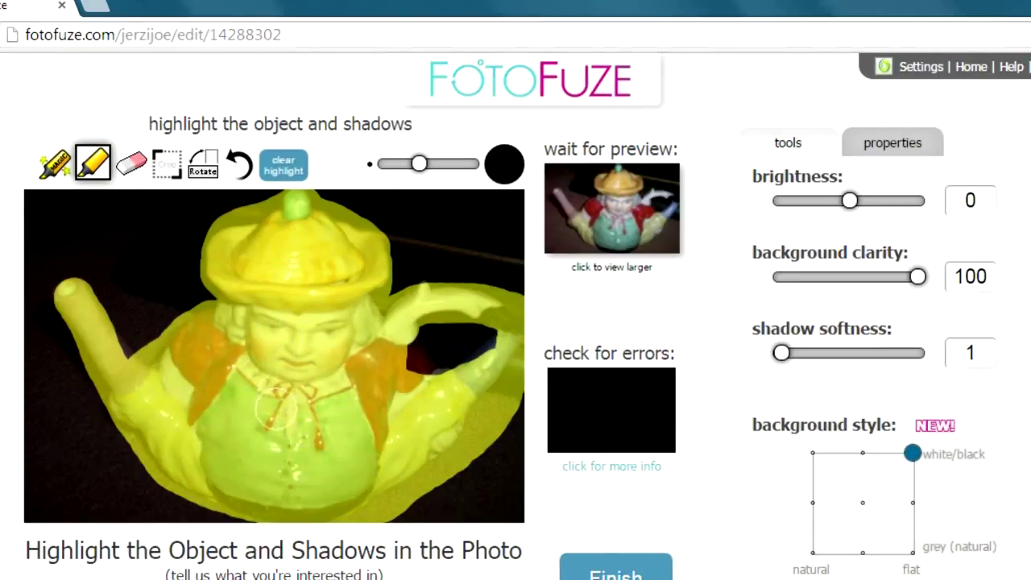